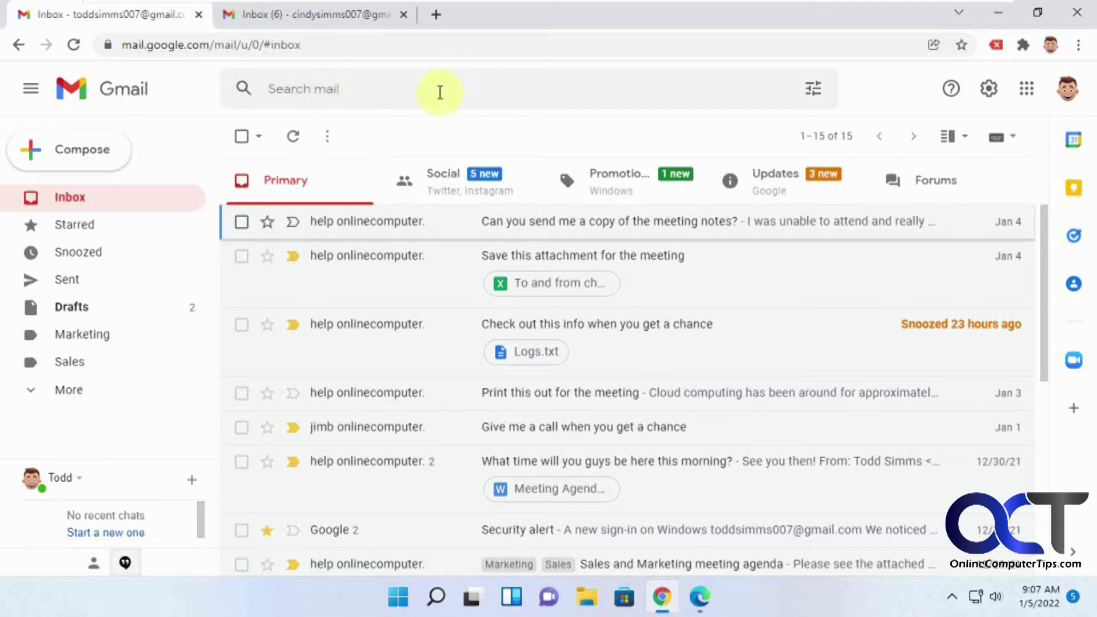
- Search all mail for messages from the help sender's address containing "attachment", and return to the inbox
left_click(814, 91)
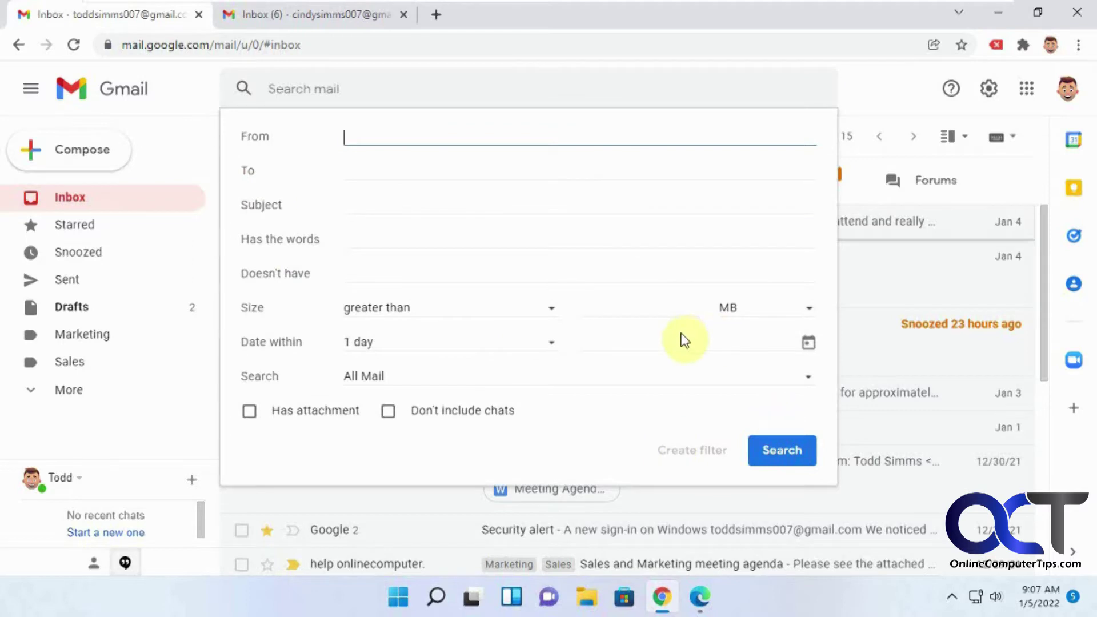
left_click(418, 133)
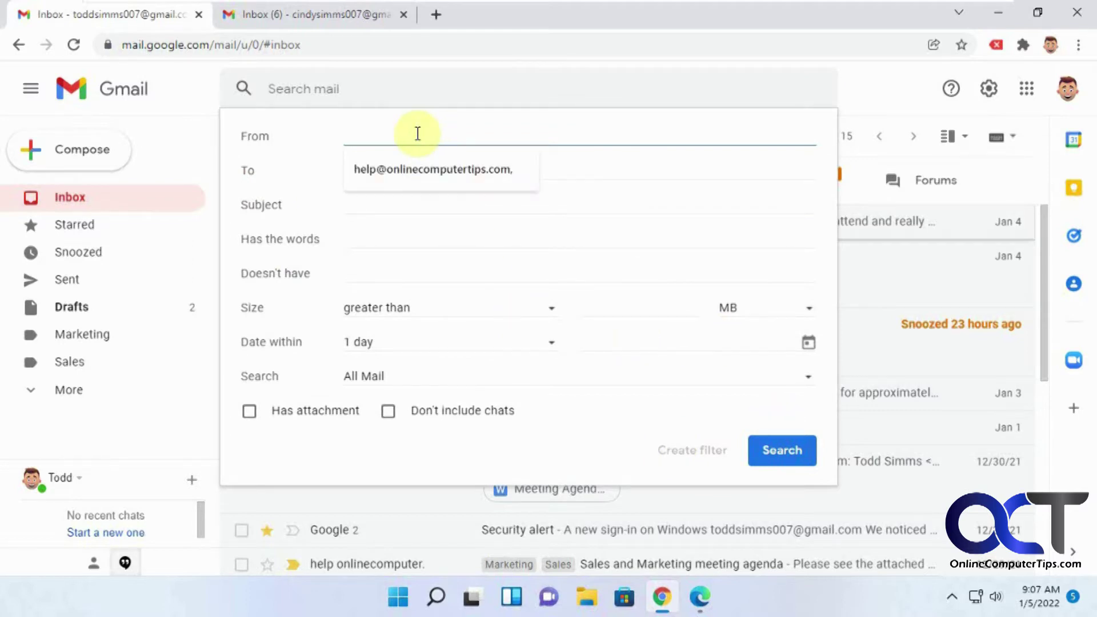
left_click(413, 166)
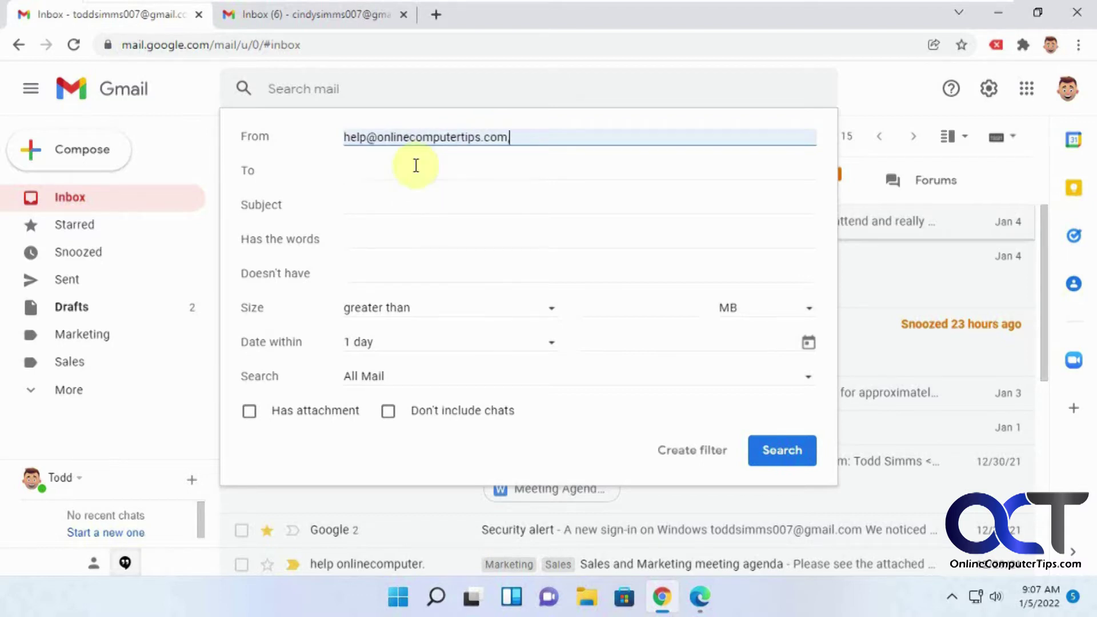
left_click(387, 233)
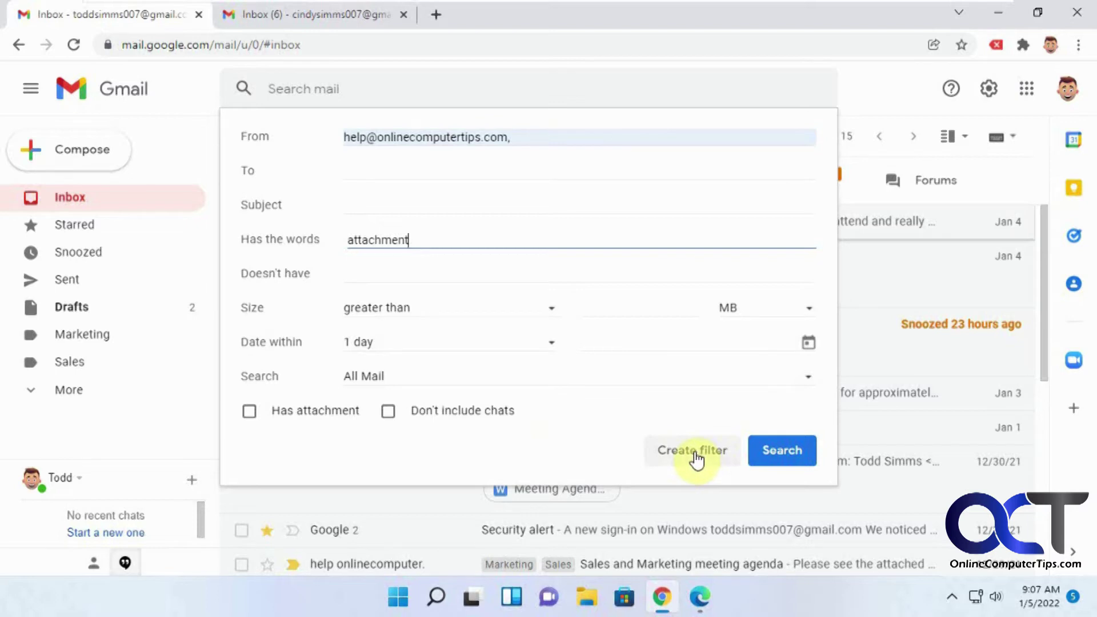
left_click(782, 455)
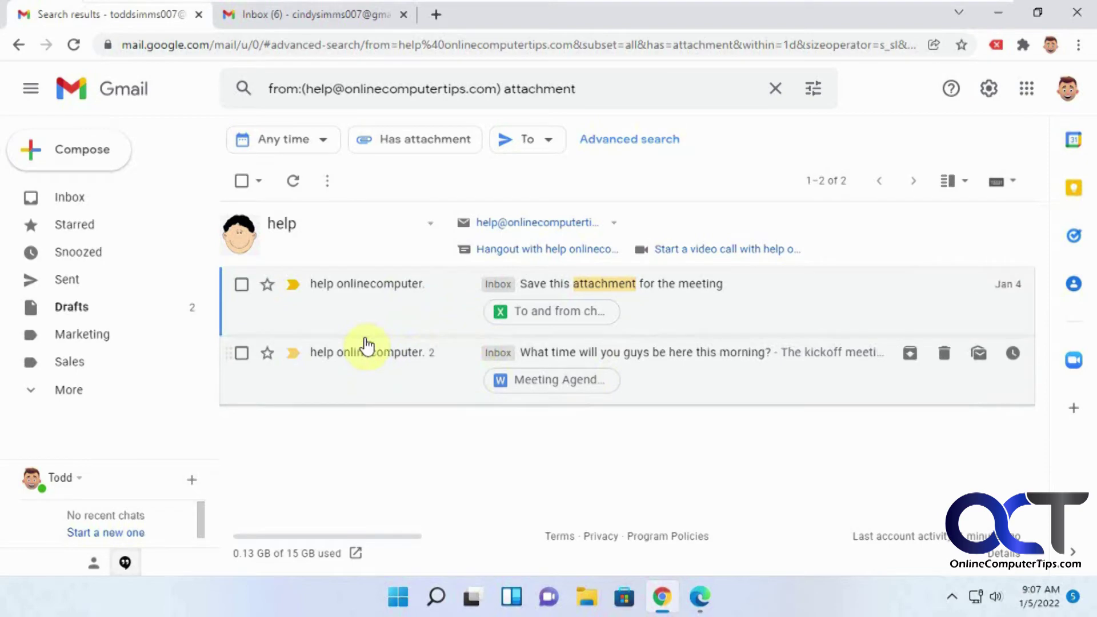
left_click(100, 199)
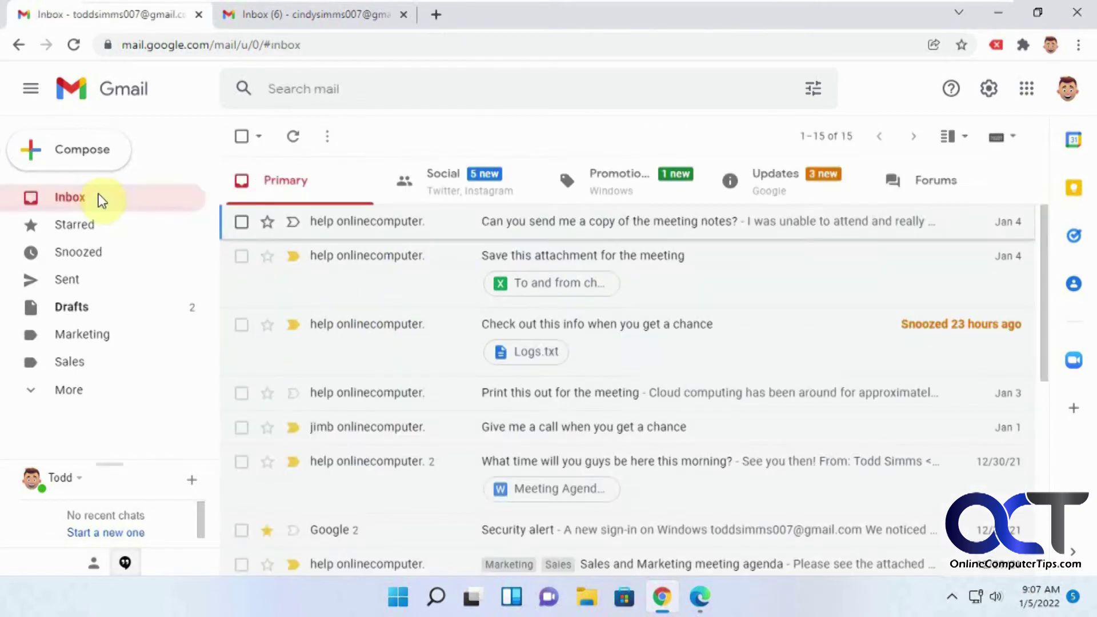
- Start a new filter for messages from the help sender's address that contain the word "attachment"
left_click(814, 97)
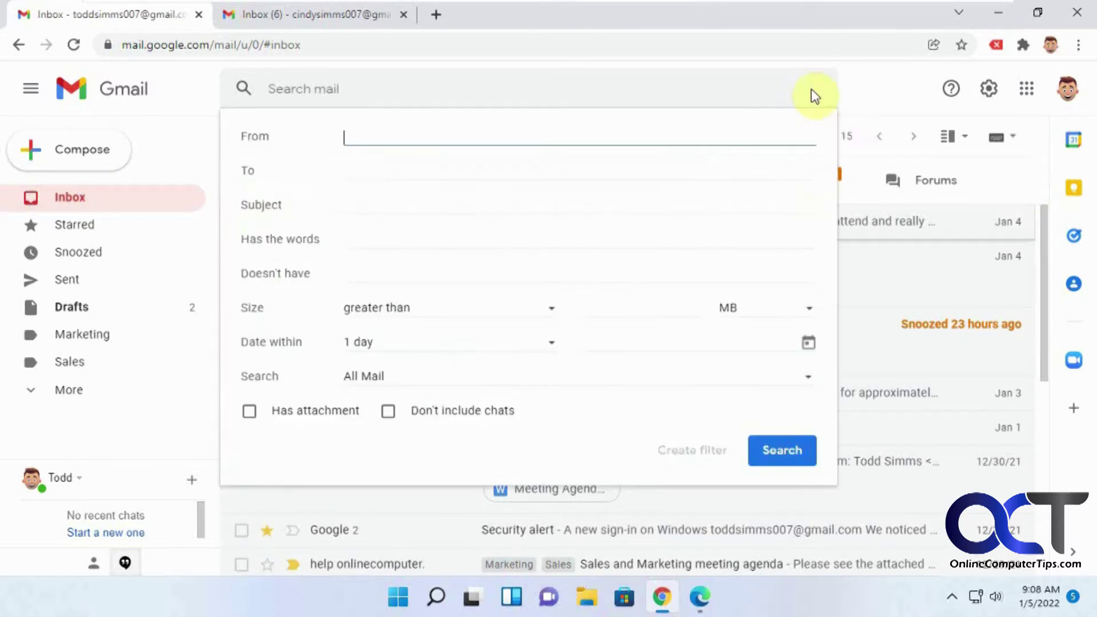
type("hel")
left_click(394, 182)
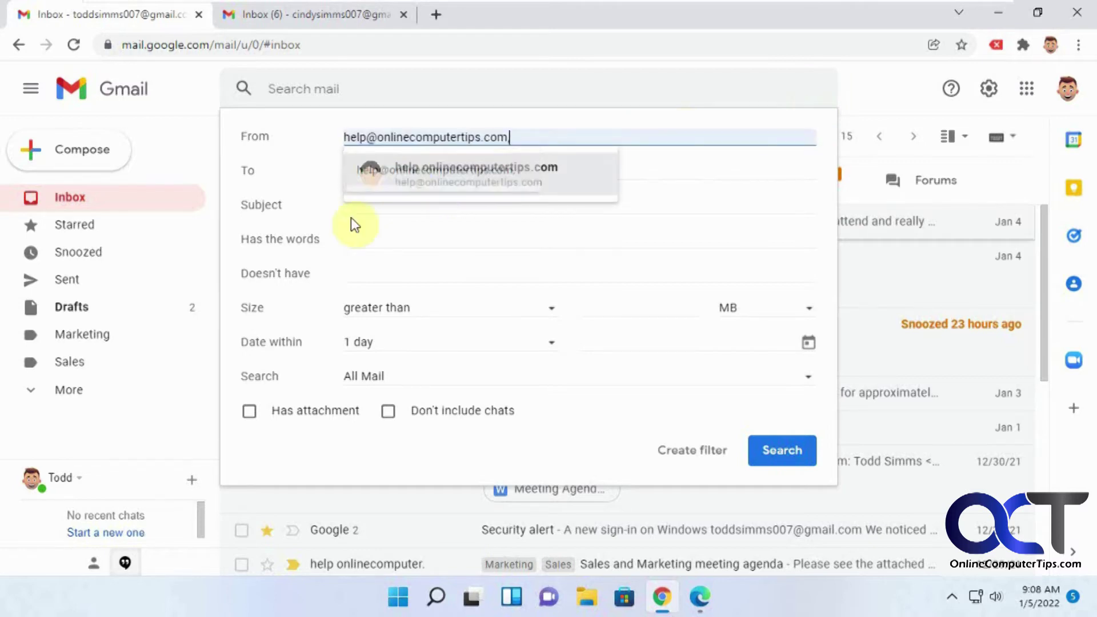
left_click(363, 232)
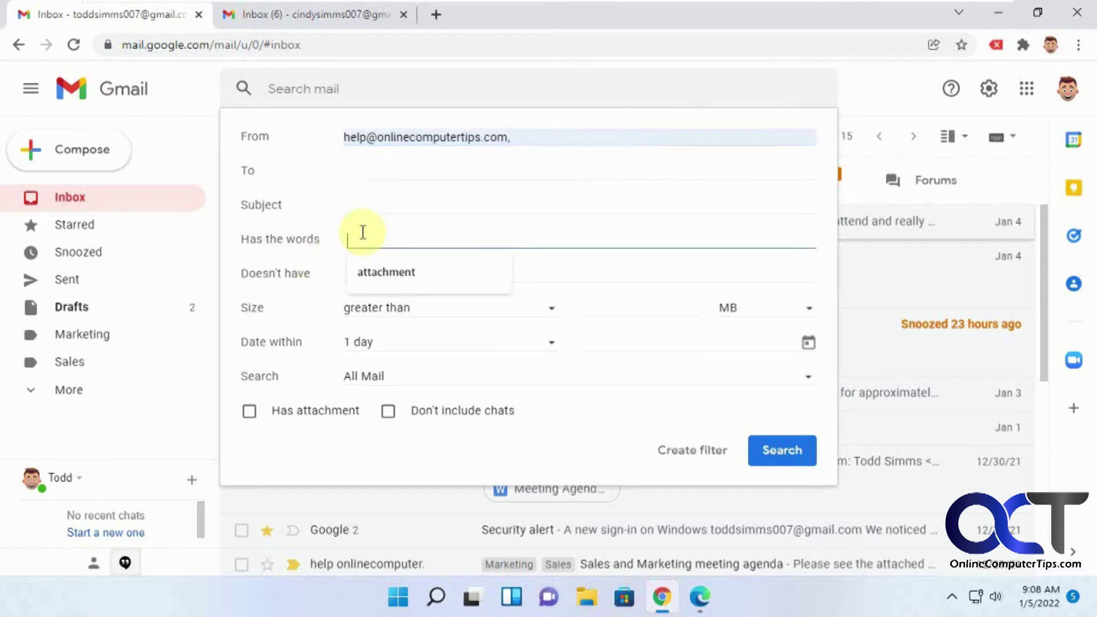
left_click(384, 270)
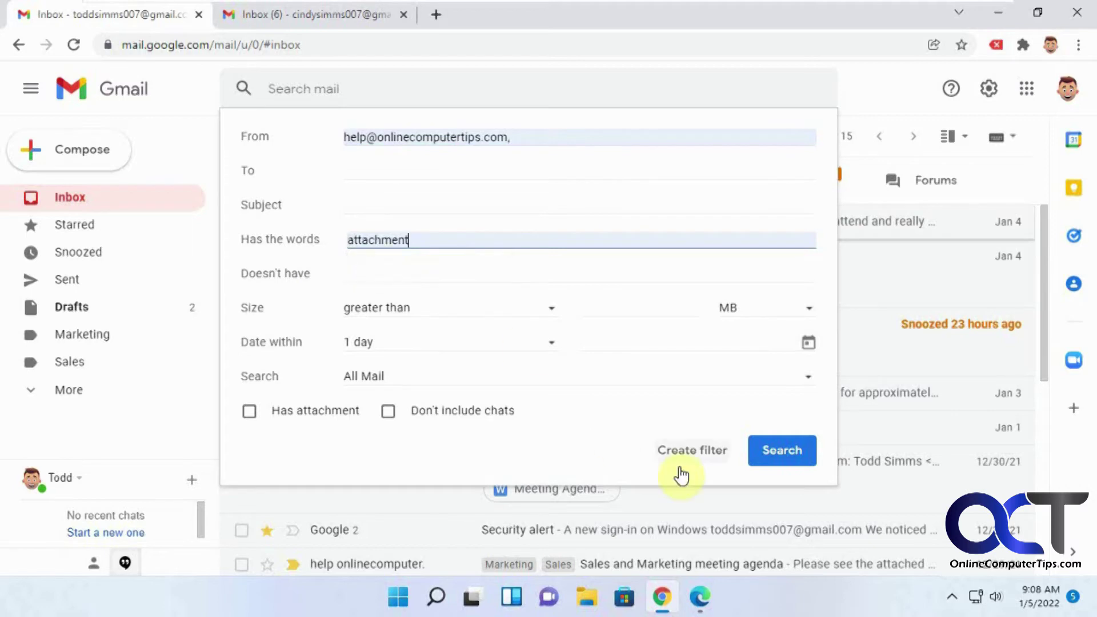
left_click(699, 452)
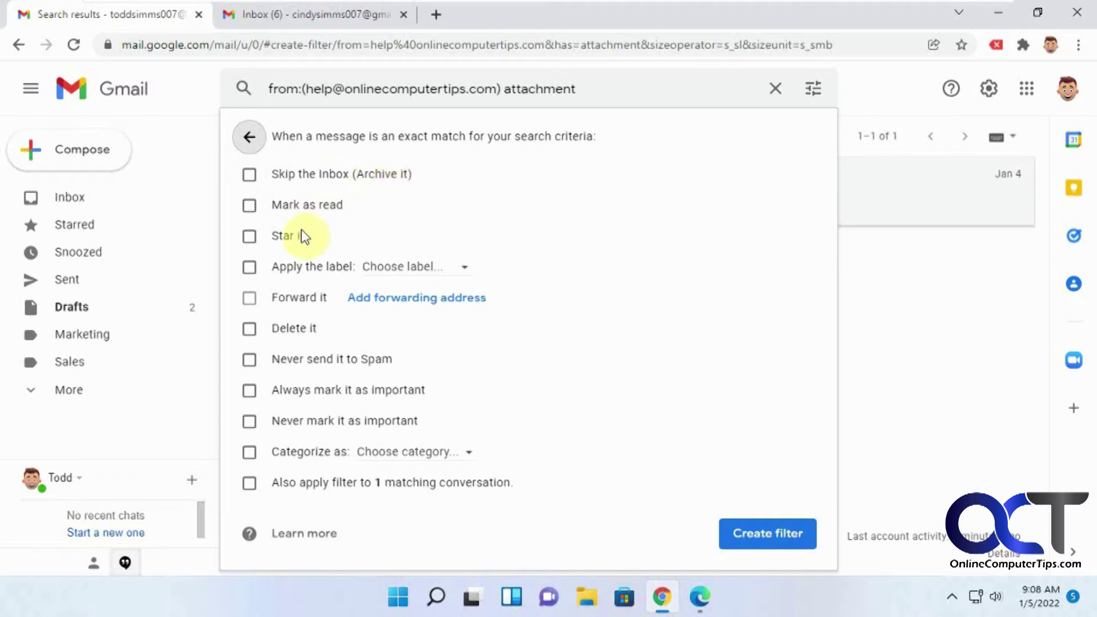
- Review the label and category choices available as actions for the new filter
left_click(464, 268)
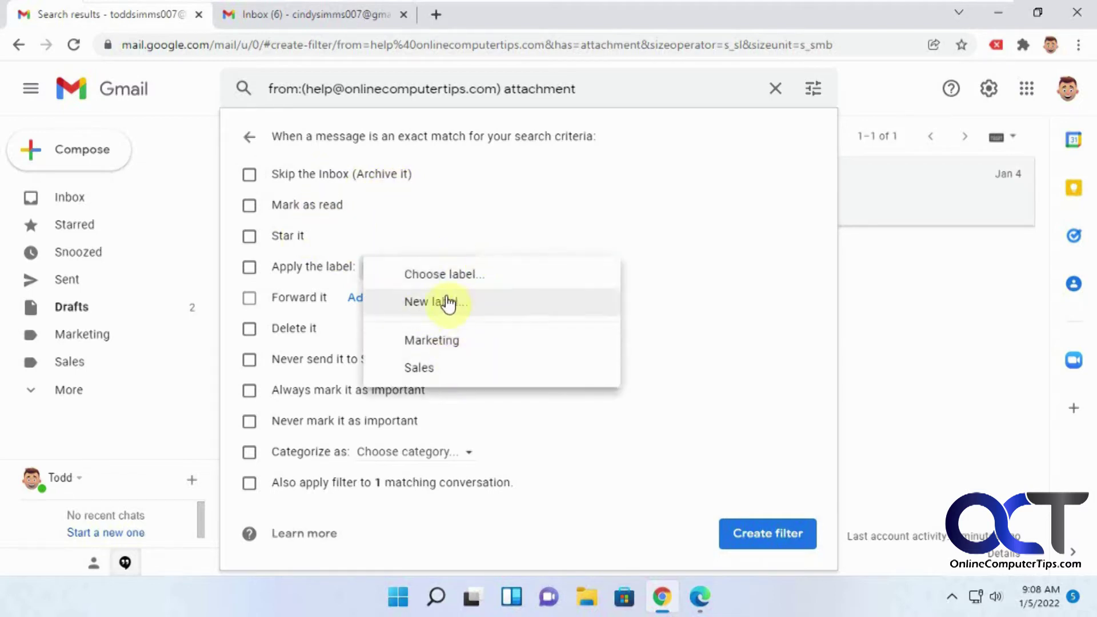
left_click(697, 269)
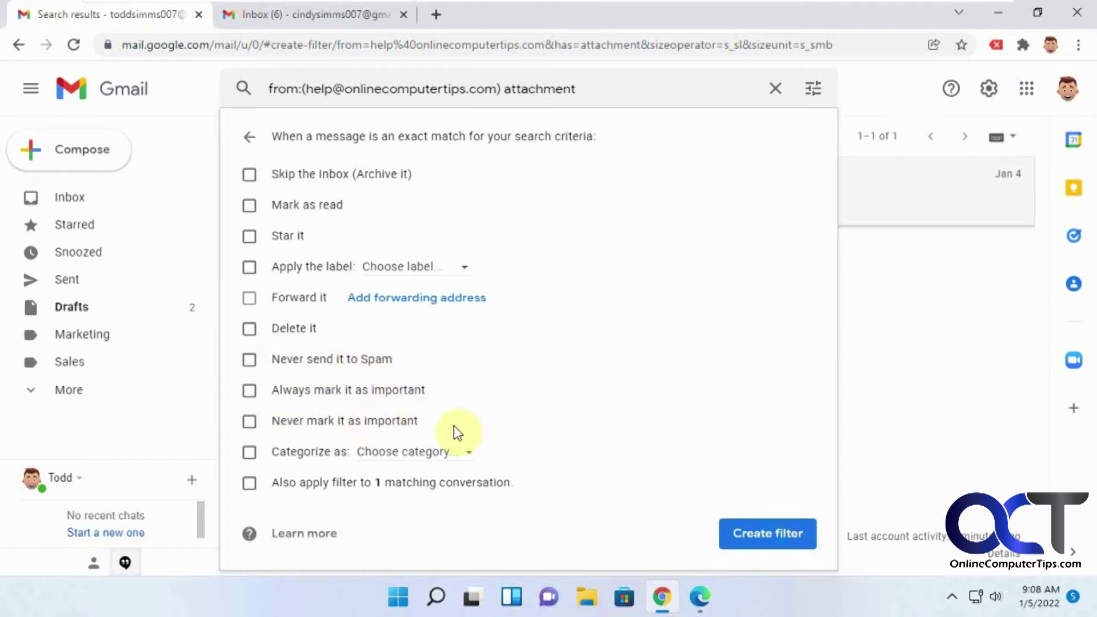
left_click(469, 453)
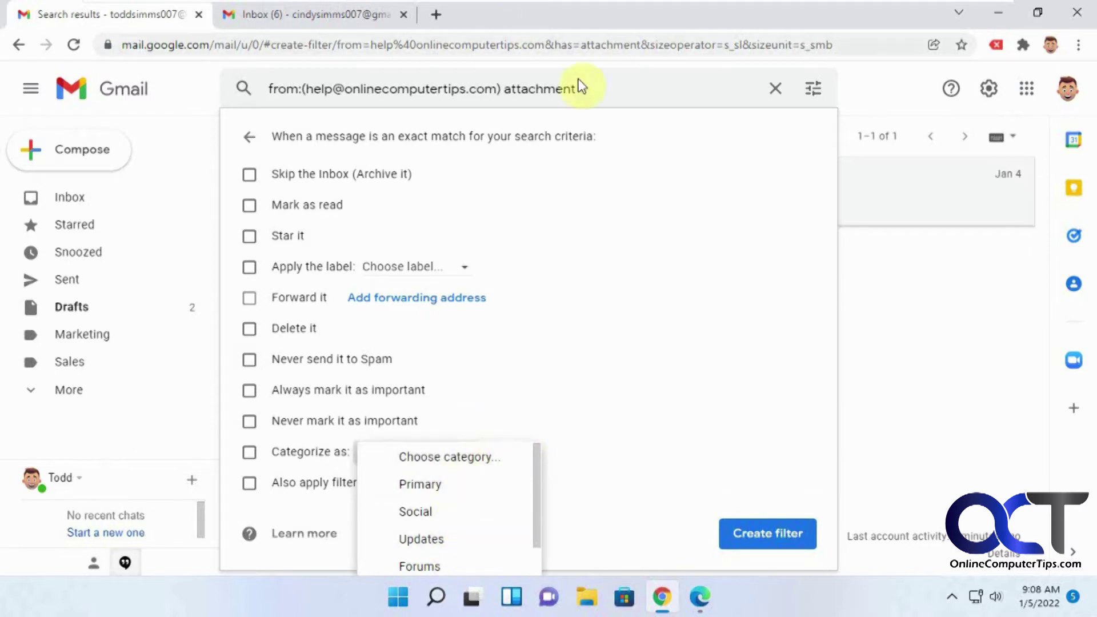
left_click(555, 360)
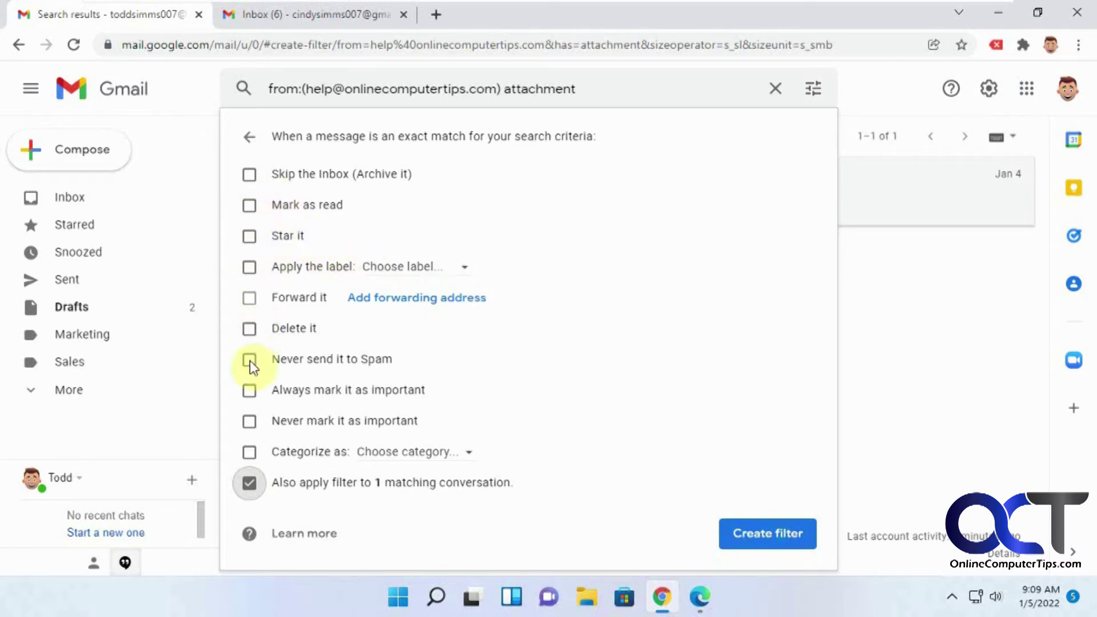
- Create the filter with "Always mark it as important" and also apply it to the matching conversation
left_click(250, 392)
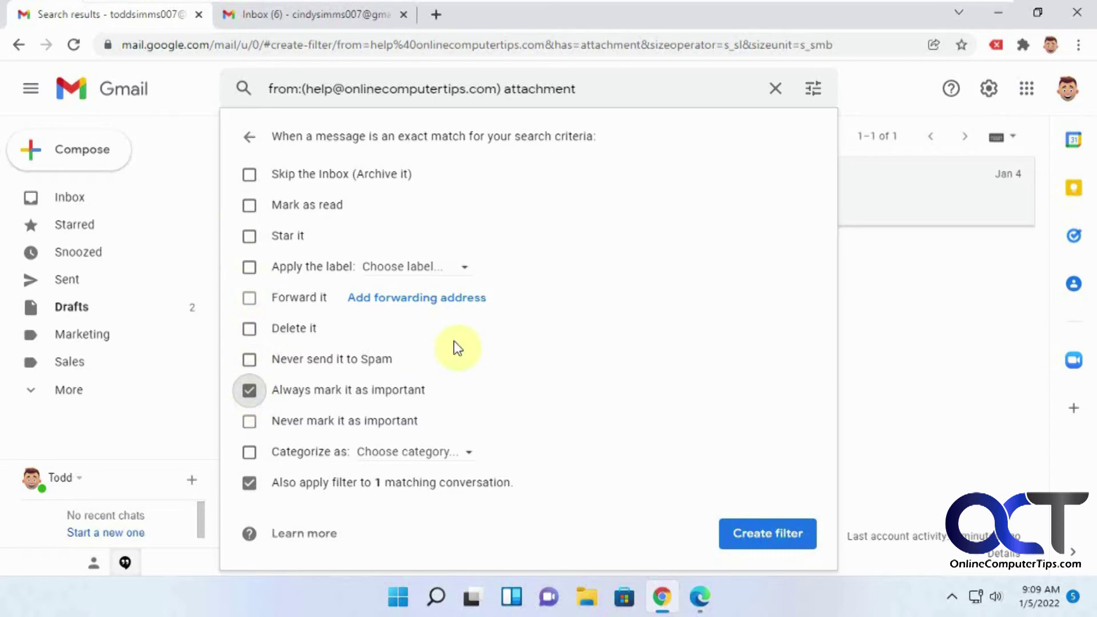
left_click(756, 536)
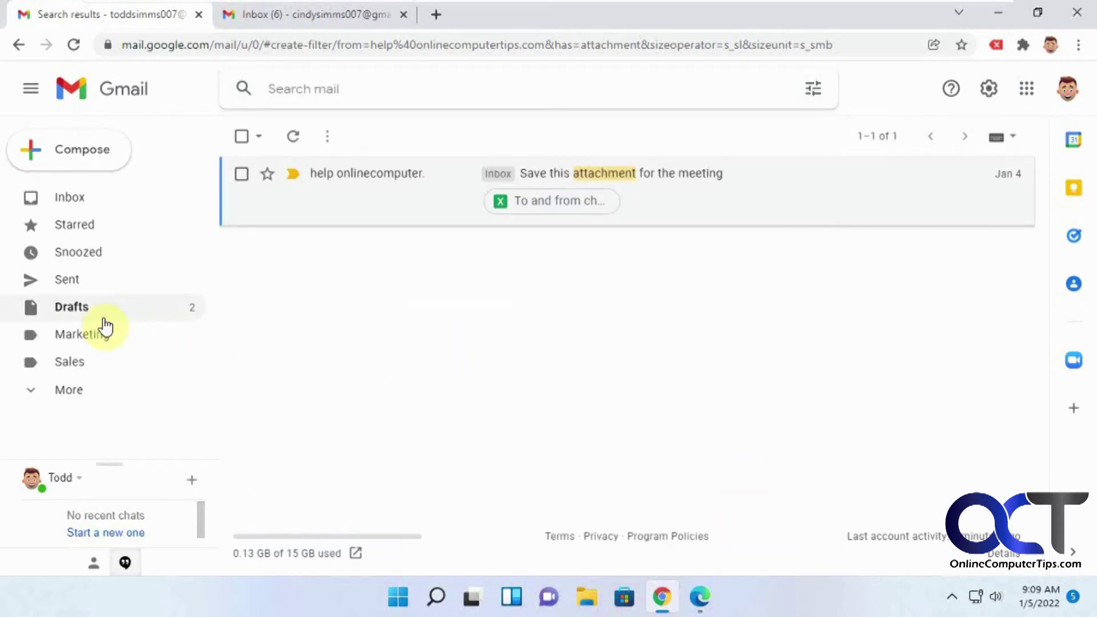
- Expand the folder list to check the Important messages, and examine the matching email's importance marker in the inbox
left_click(79, 388)
left_click(92, 414)
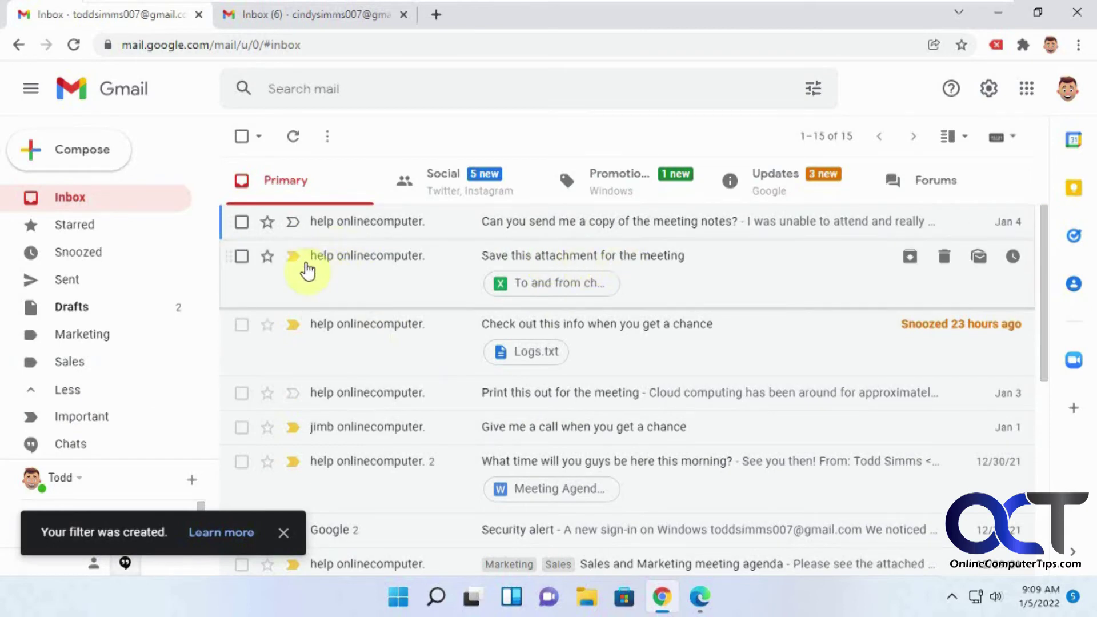
mouse_move(347, 262)
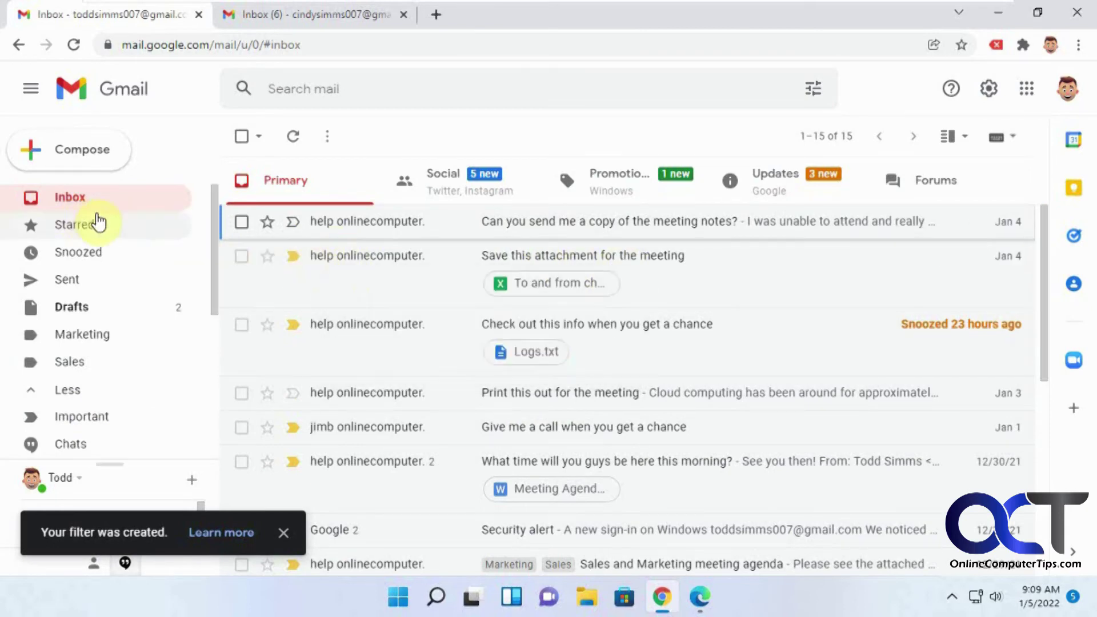
left_click(81, 202)
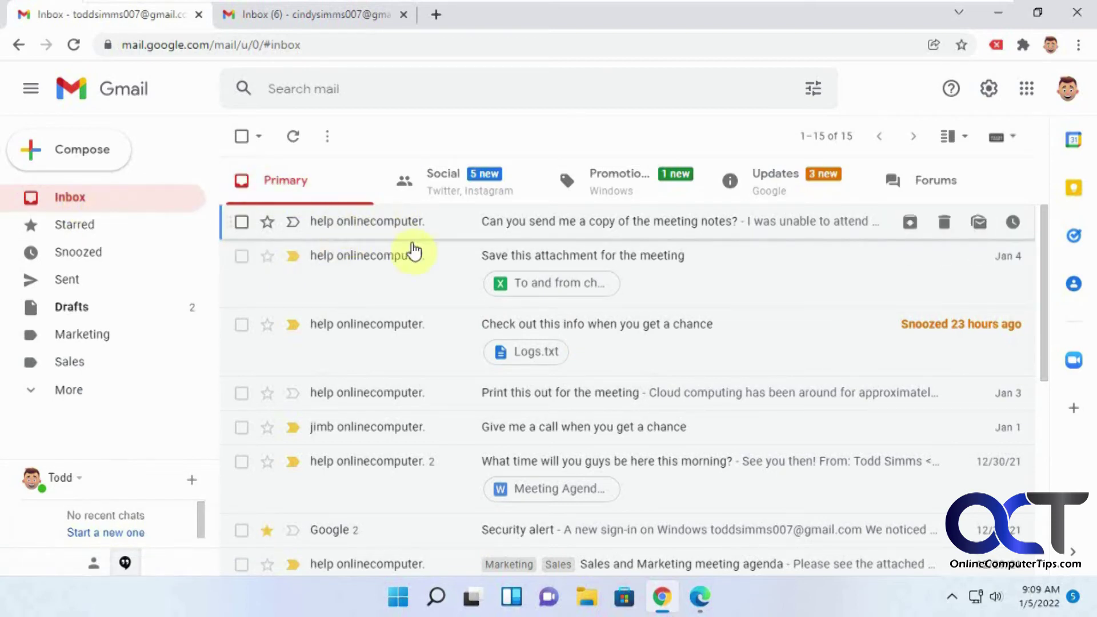
- Switch to Outlook and send the filter owner's Gmail address a message with the subject "Info for the meeting"
left_click(700, 597)
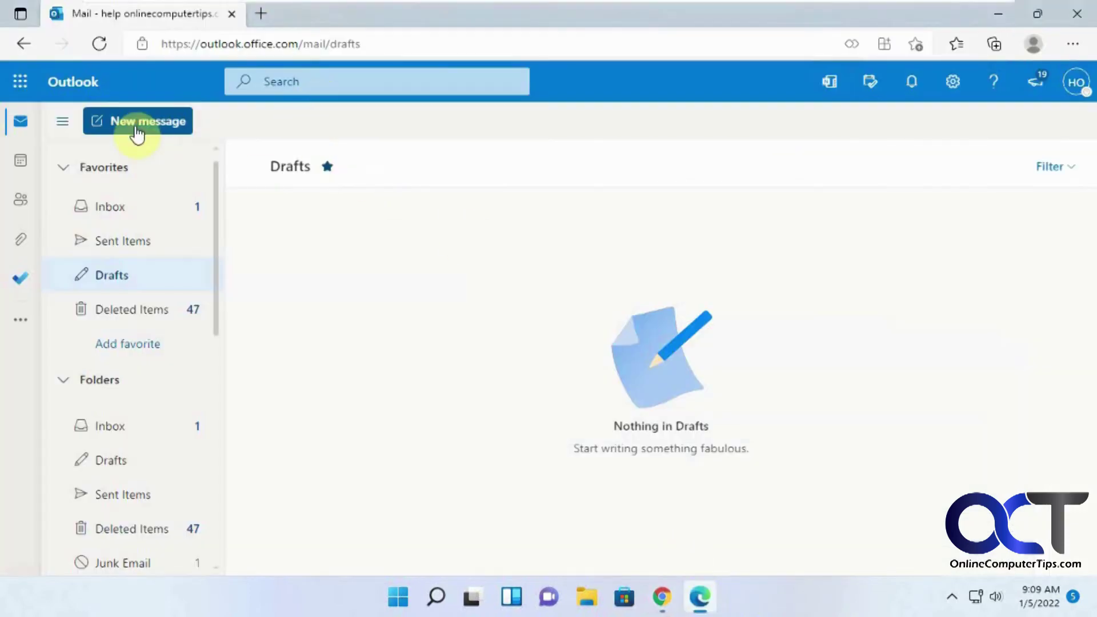
type("todd")
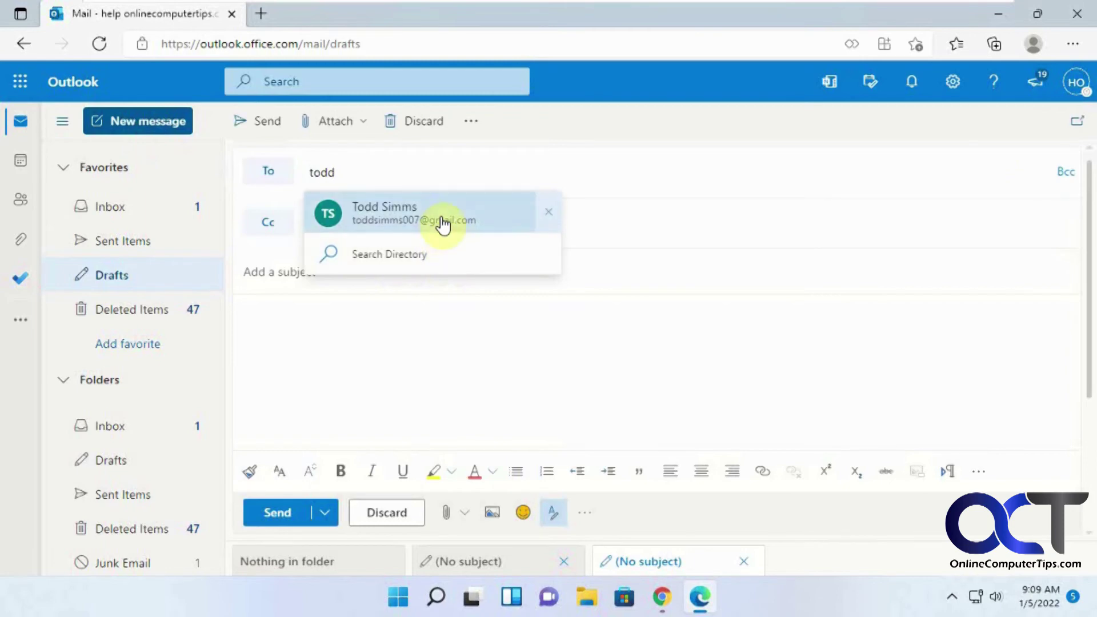
left_click(440, 225)
left_click(341, 271)
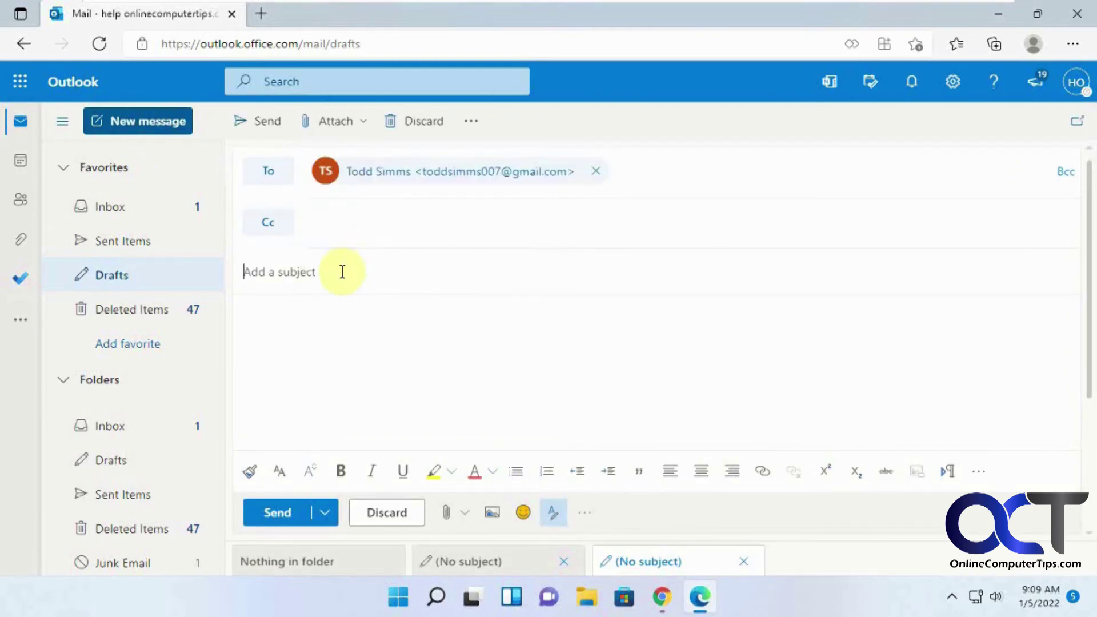
type("Info for th")
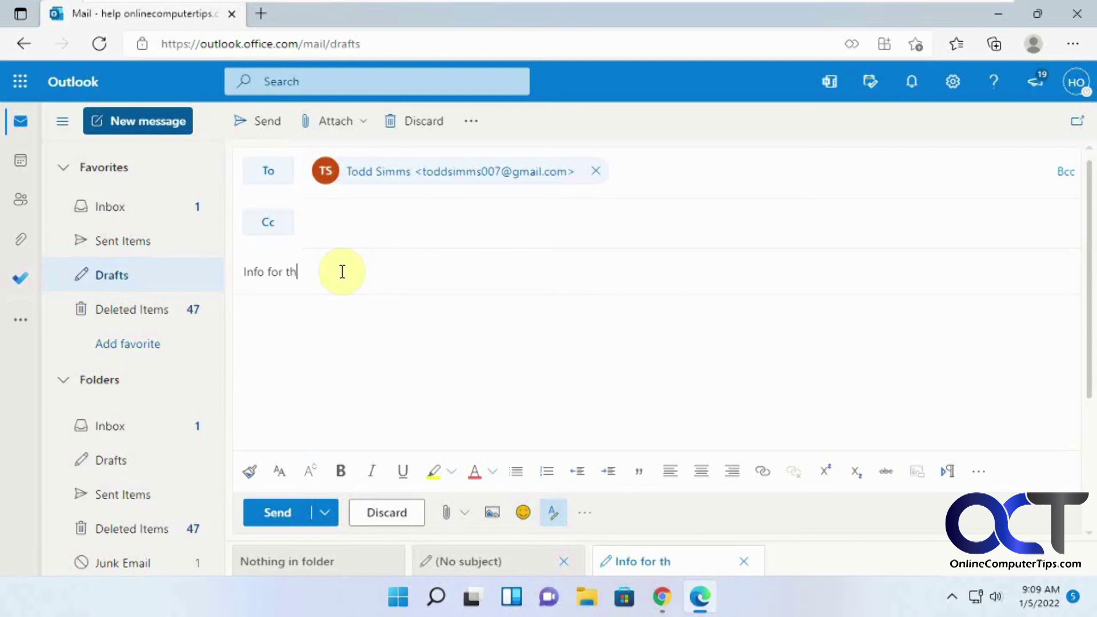
type("e meeting")
left_click(282, 512)
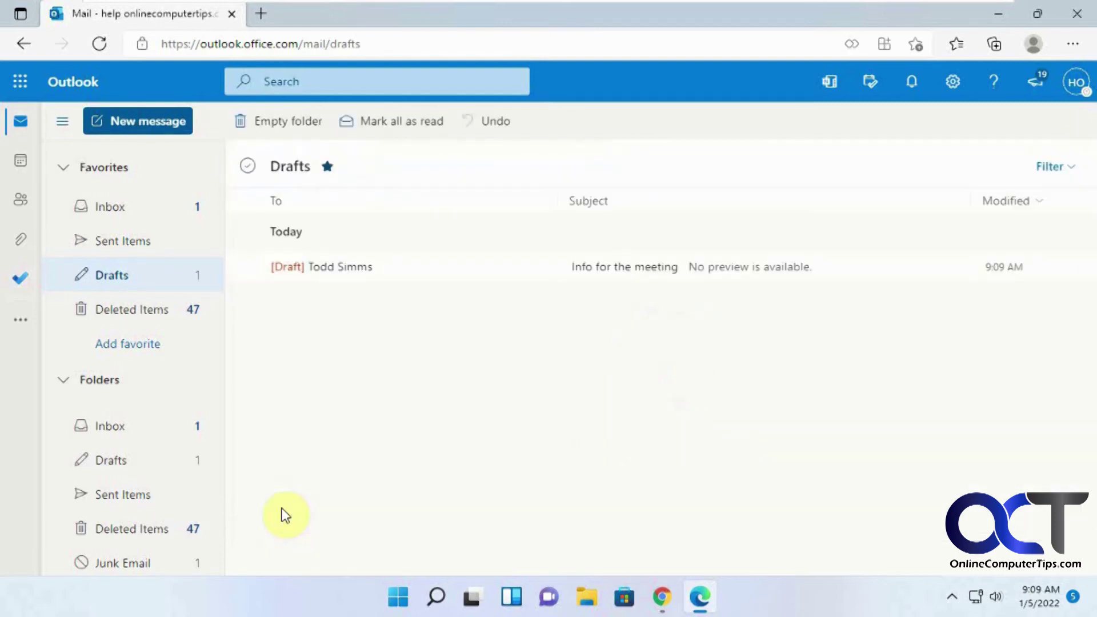
- Switch to the second Gmail account and send the first account a message with the subject "Meeting notes"
left_click(661, 597)
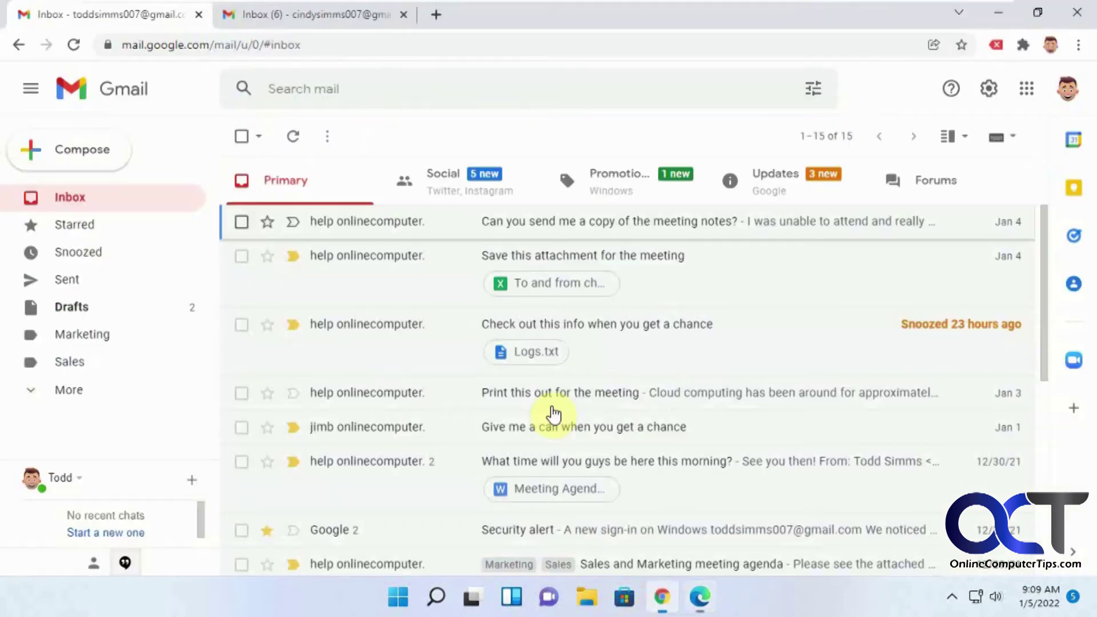
left_click(334, 16)
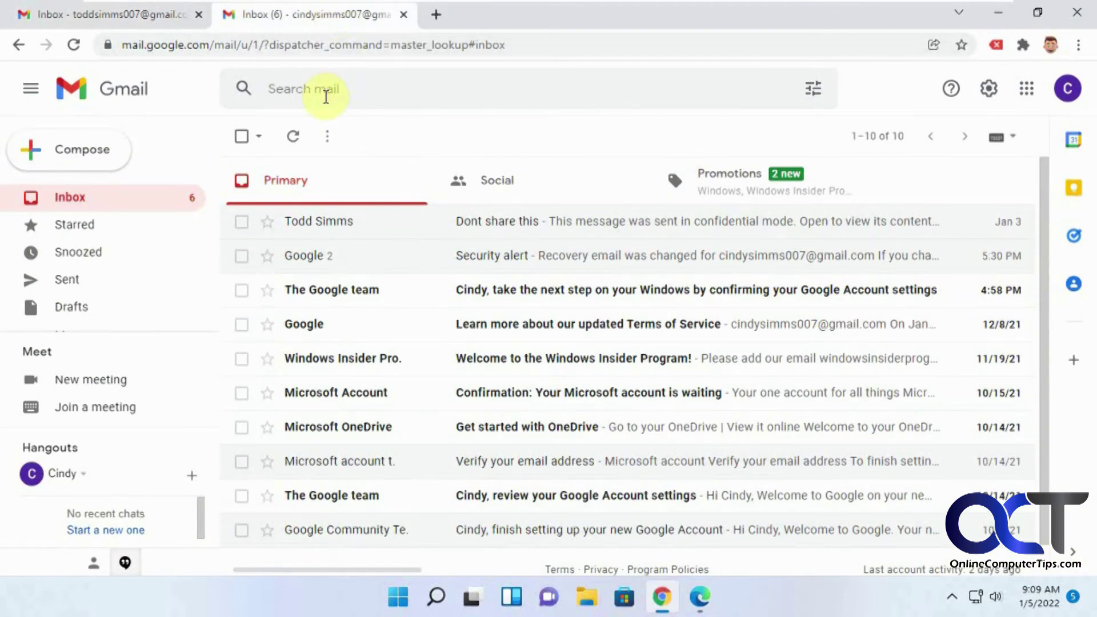
left_click(96, 148)
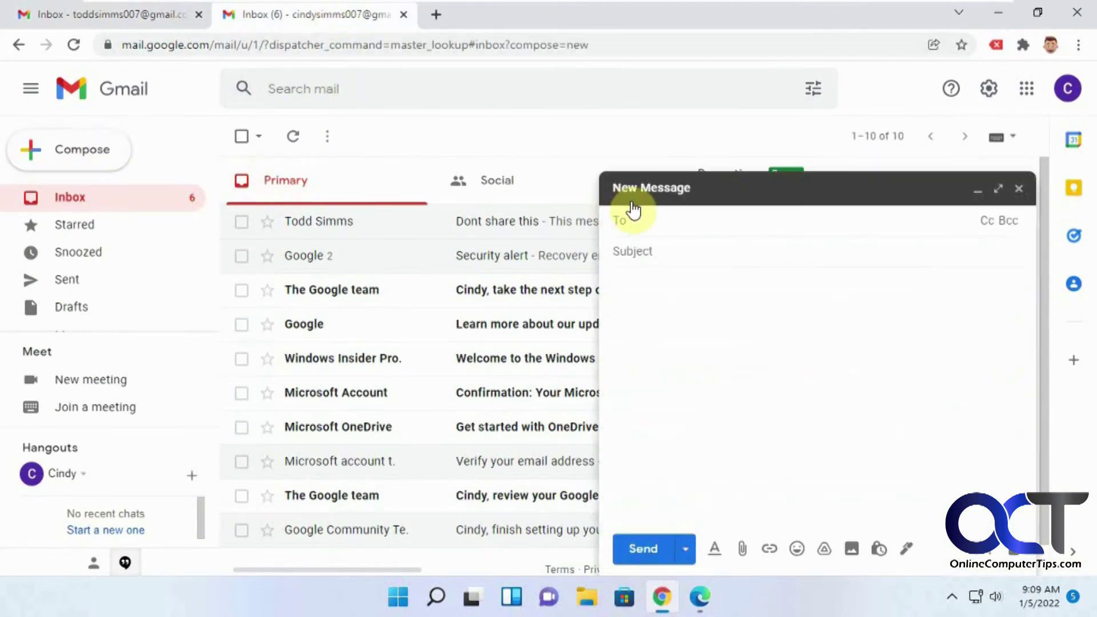
type("todd")
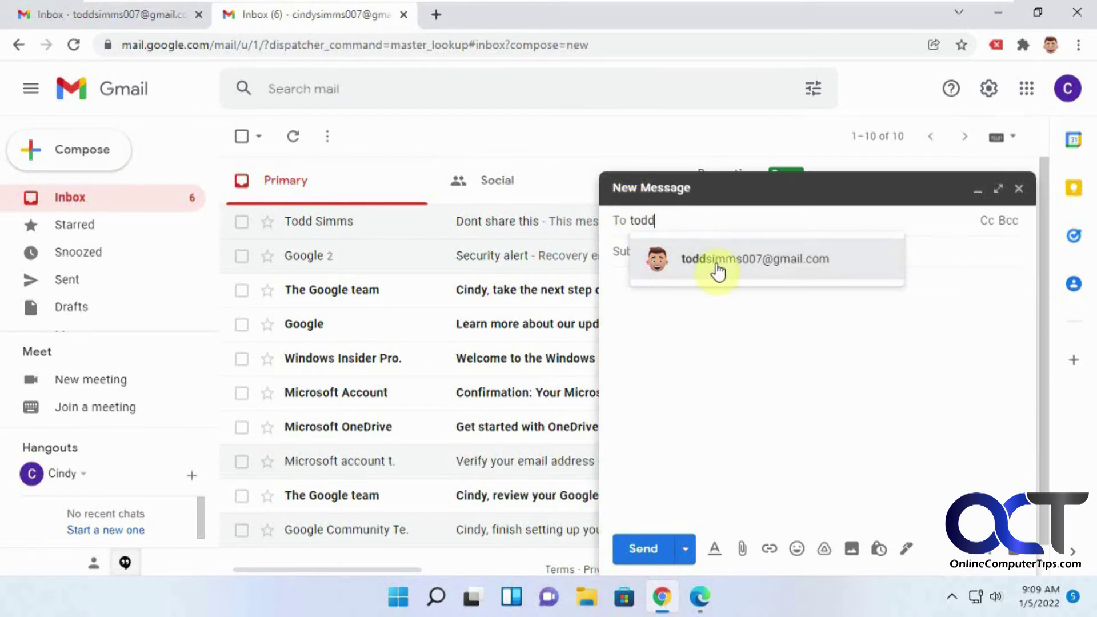
left_click(718, 271)
left_click(705, 254)
type("Meeting notes")
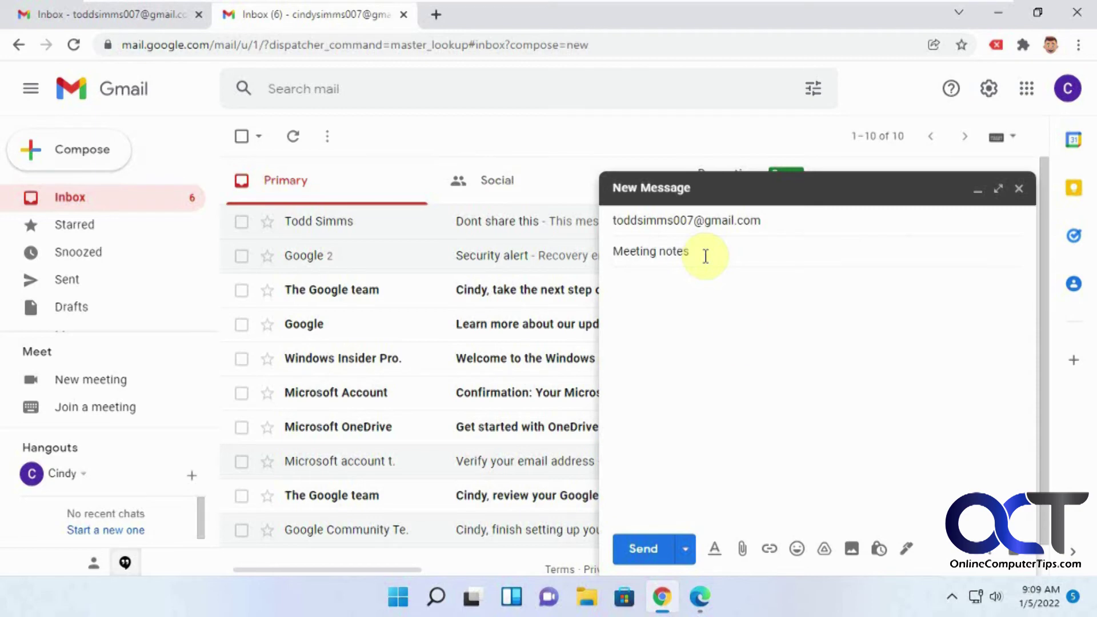
left_click(635, 547)
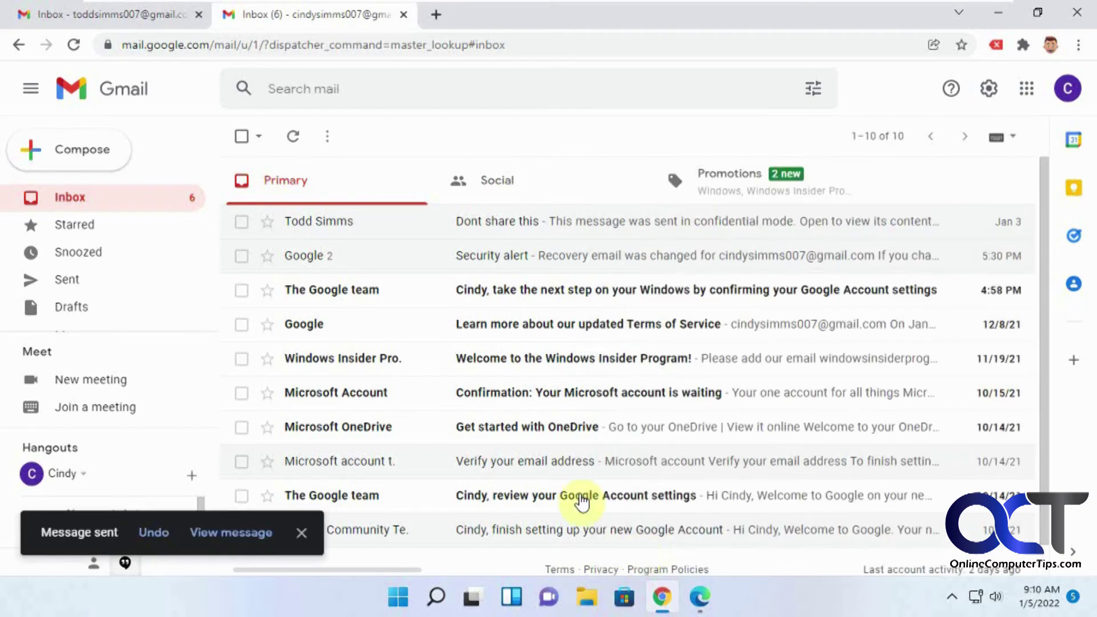
- Return to the first Gmail account's inbox and open its Filters and Blocked Addresses settings
left_click(137, 15)
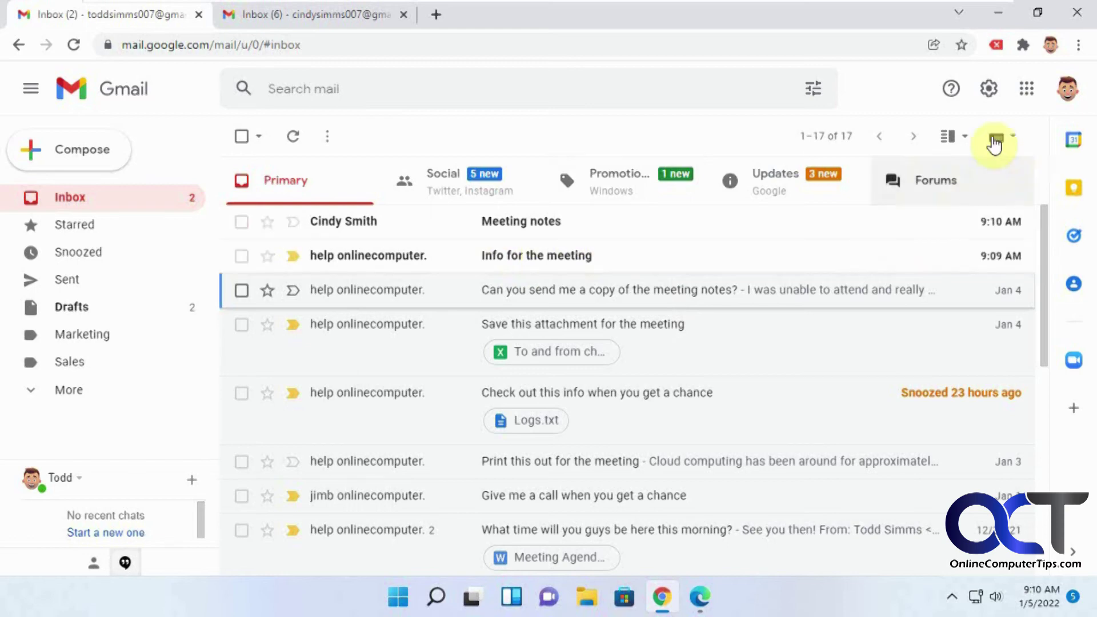
left_click(990, 90)
left_click(944, 177)
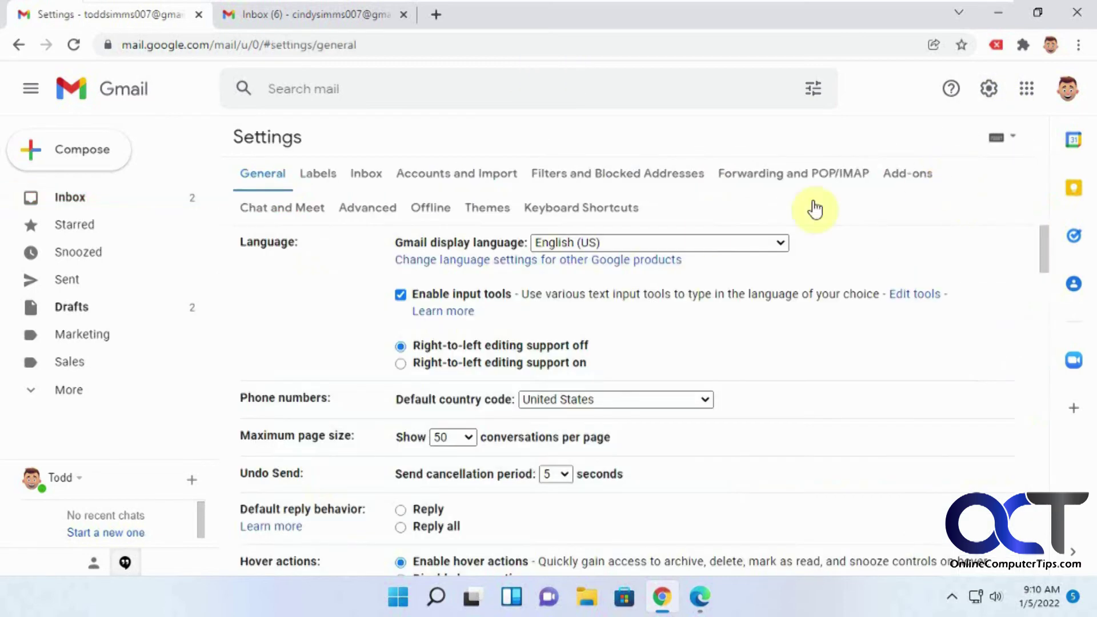
left_click(628, 173)
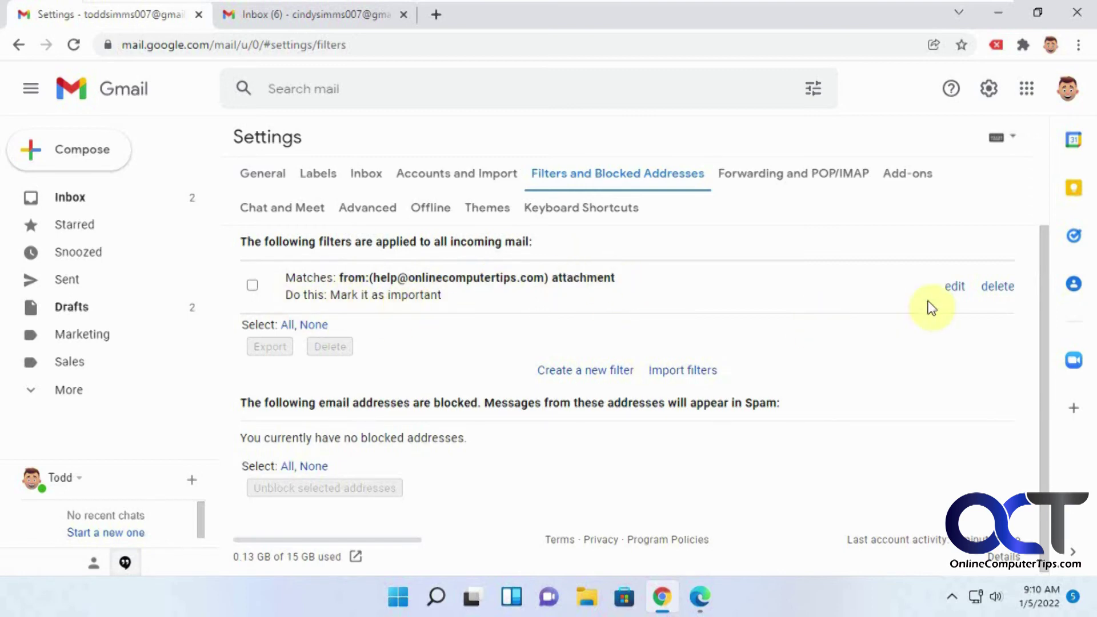
- Open the existing filter's criteria for editing, close them without changes, and return to the Filters and Blocked Addresses settings
left_click(954, 287)
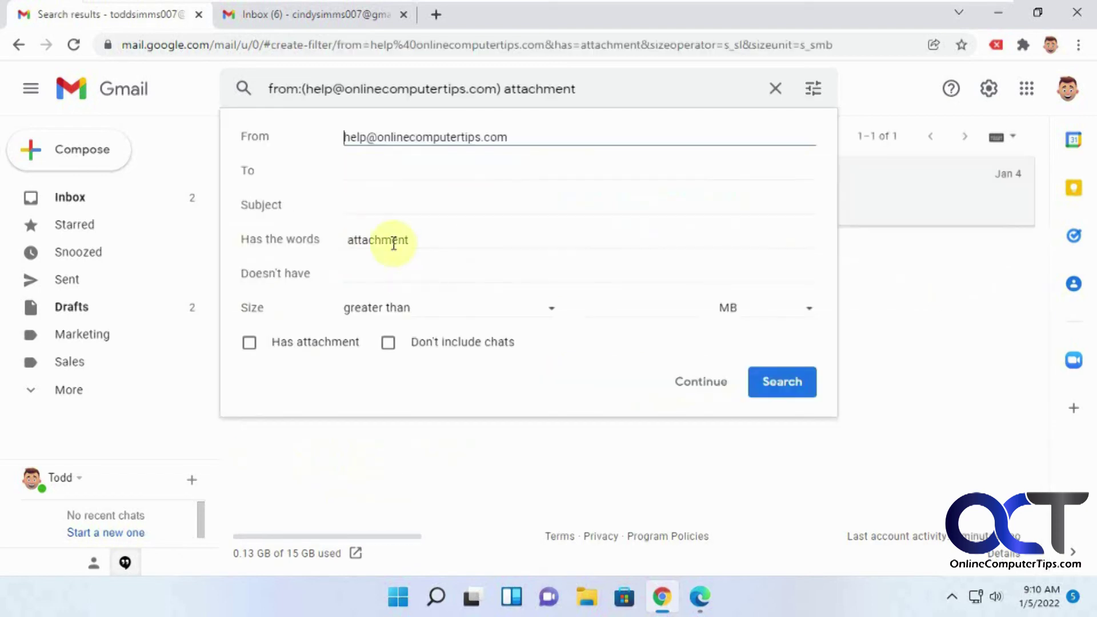
left_click(902, 290)
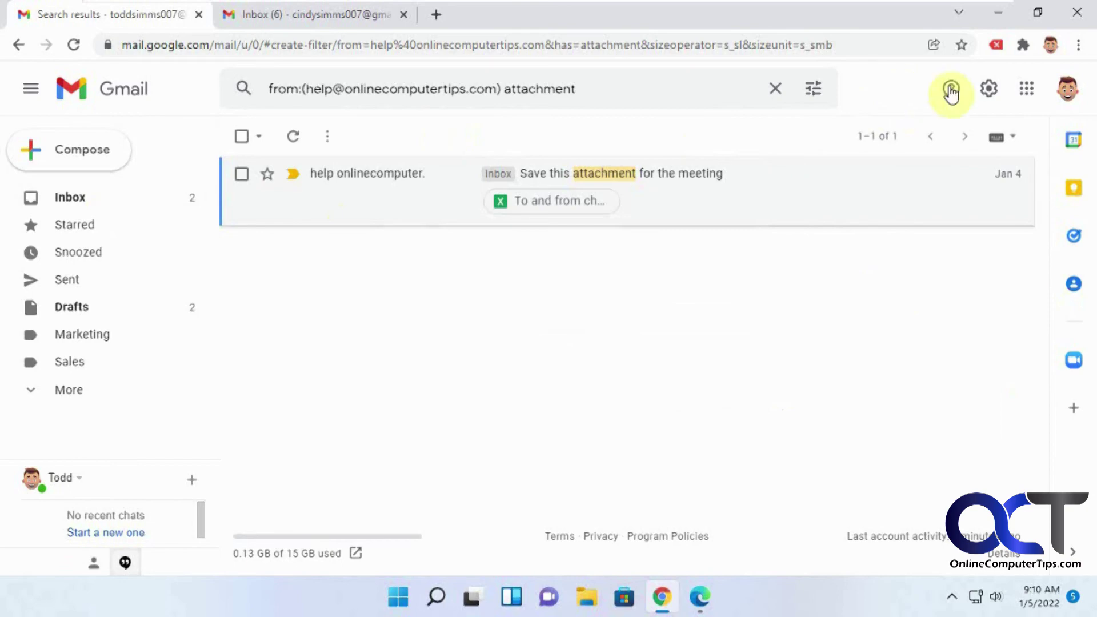
left_click(988, 92)
left_click(950, 176)
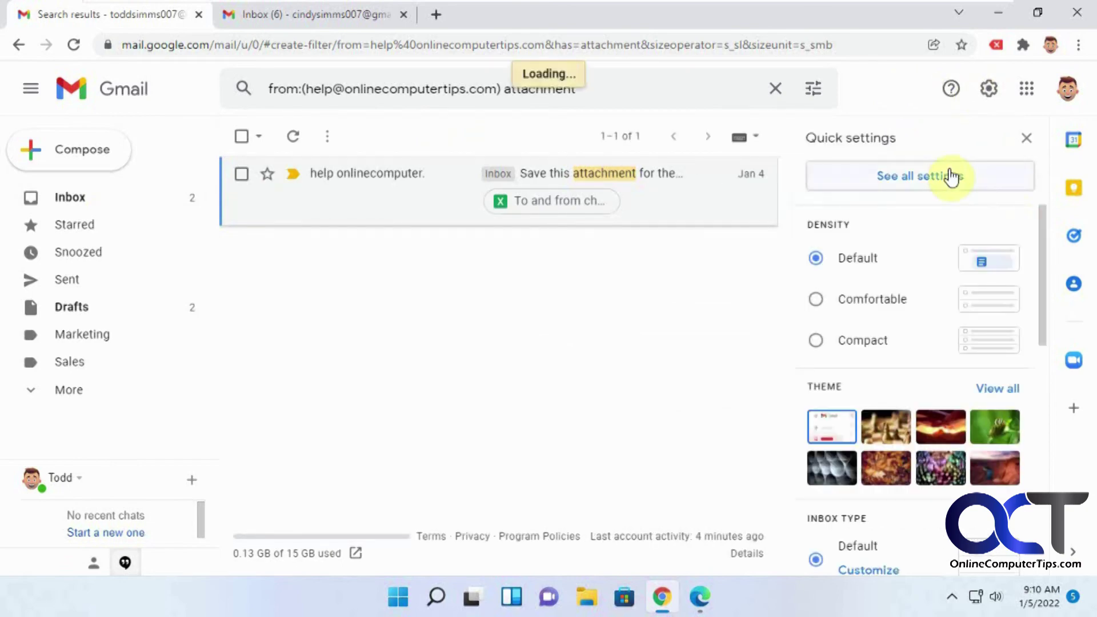
left_click(643, 177)
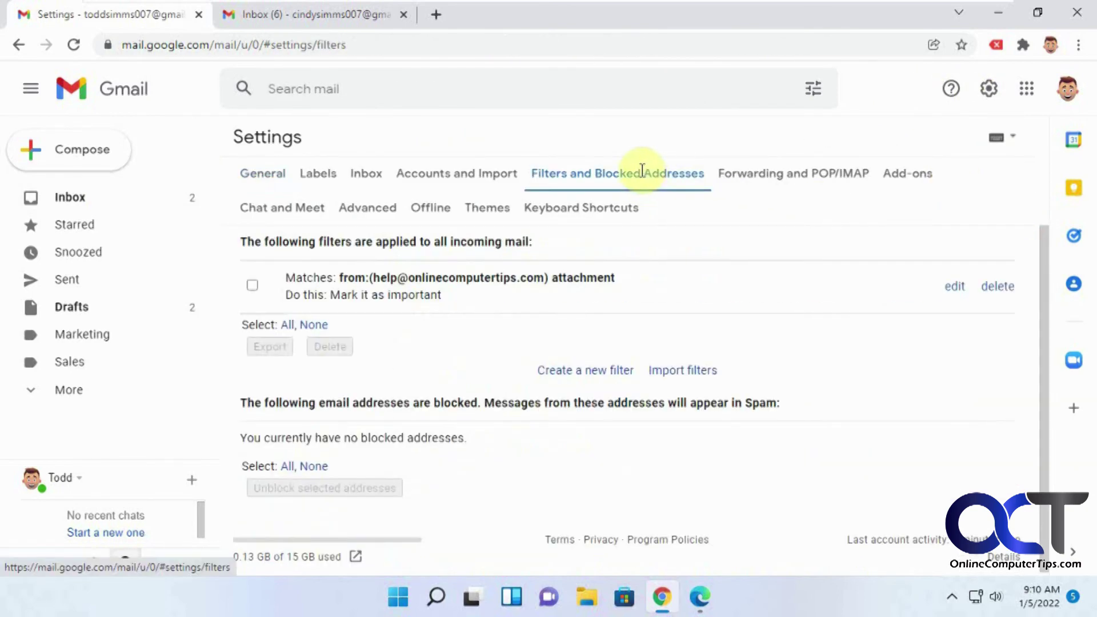
- Select the existing attachment filter in the list and open the advanced mail search form
left_click(252, 287)
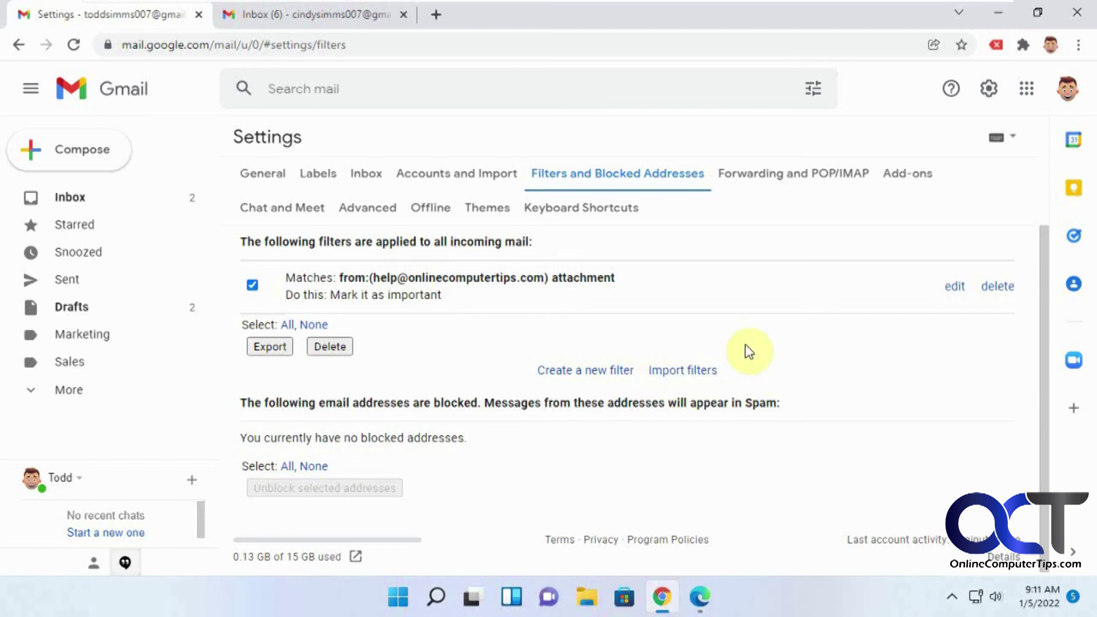
left_click(811, 92)
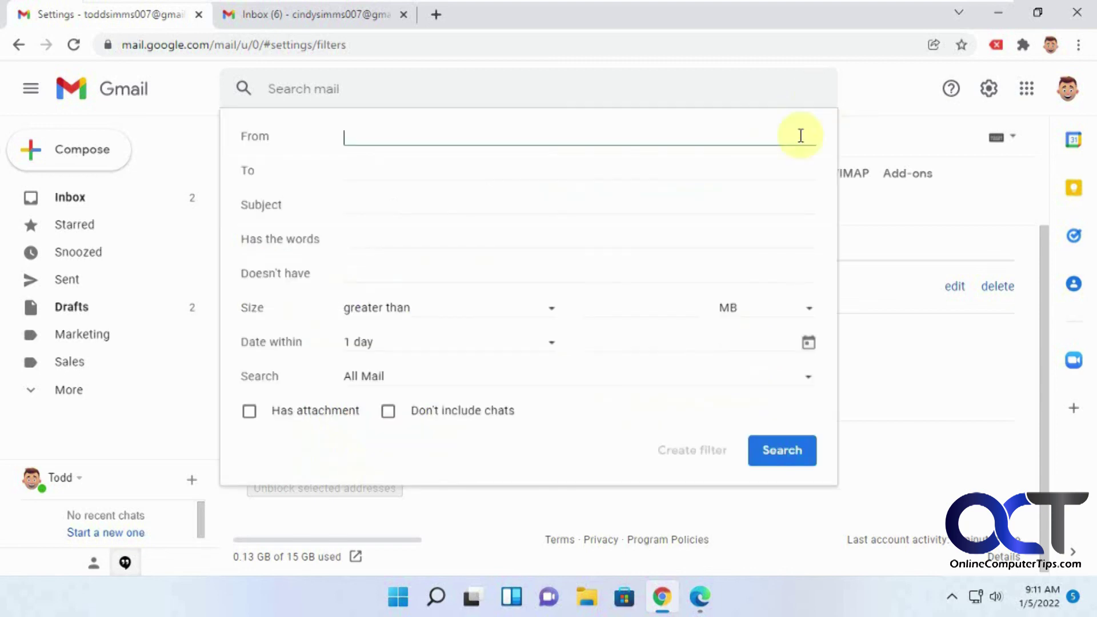